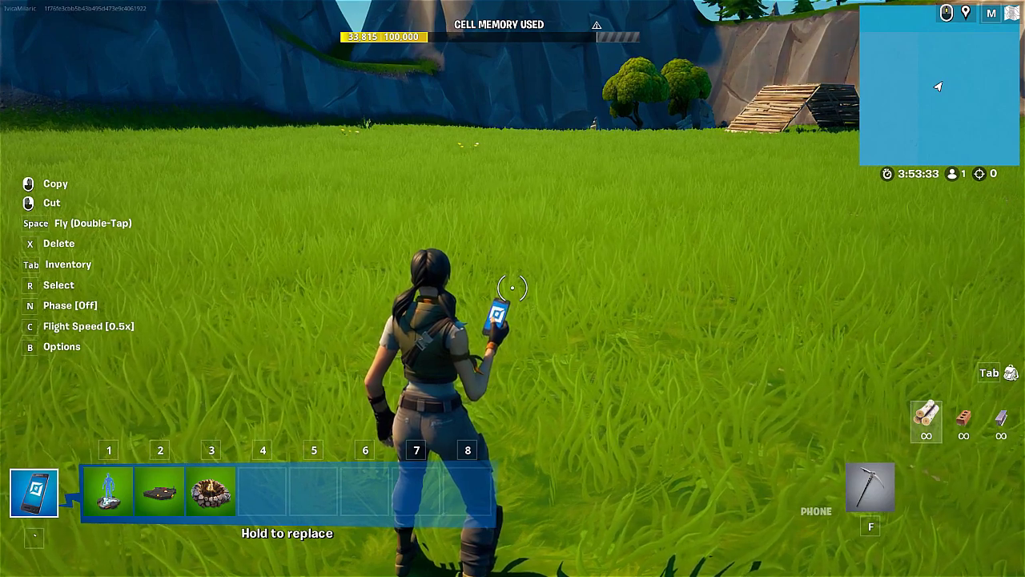
Step: Clear the "fire" search in the creative inventory and browse the full list of devices
key("Tab")
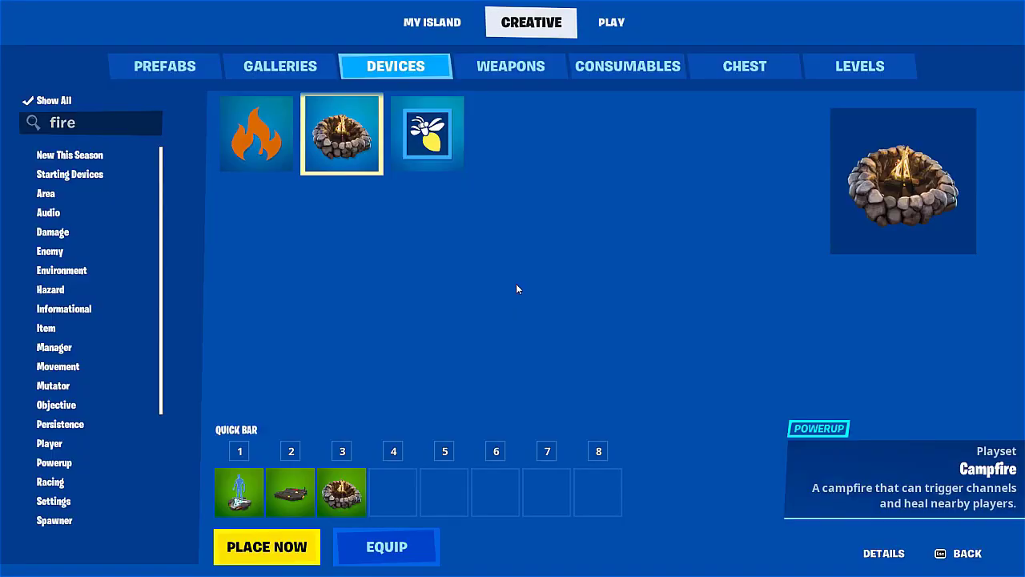
left_click(92, 125)
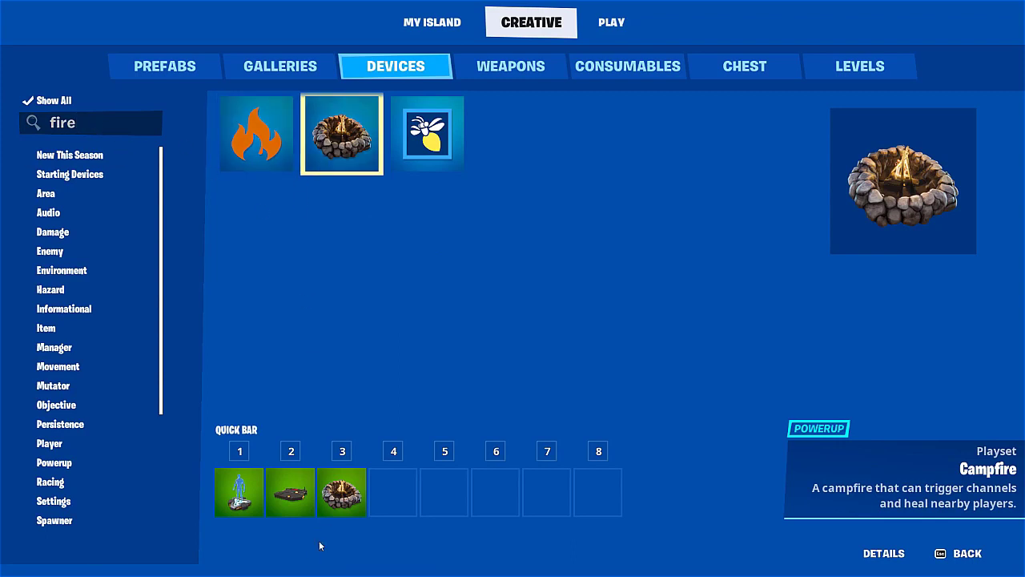
key("BackSpace")
key("BackSpace")
key("BackSpace")
key("BackSpace")
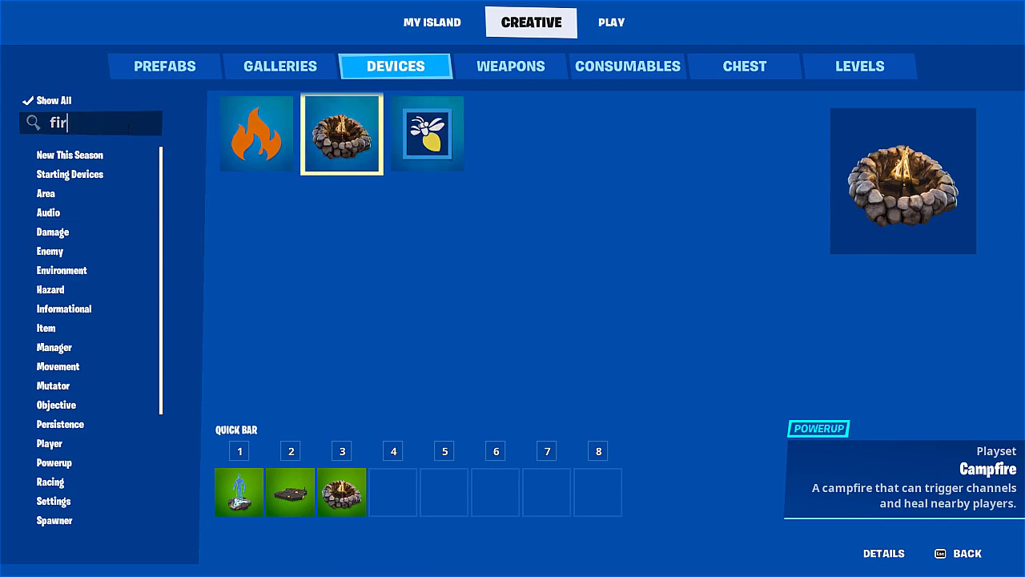
scroll(606, 297, "up", 3)
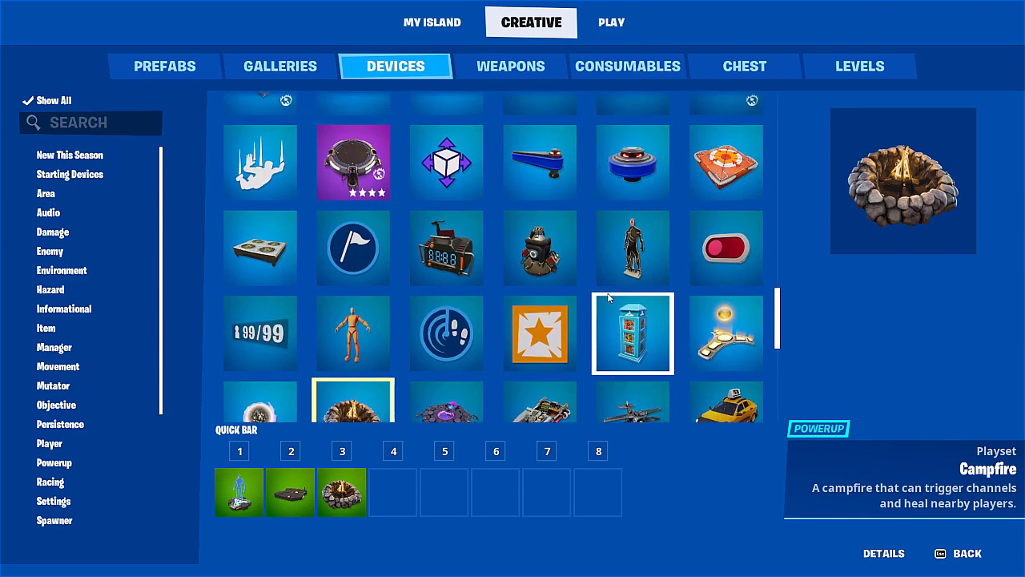
scroll(670, 314, "up", 10)
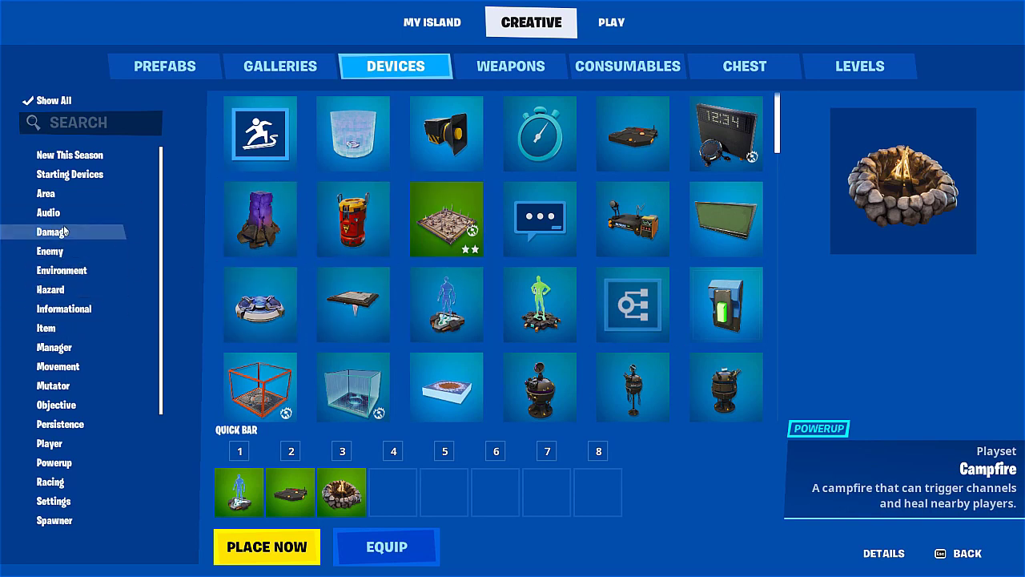
left_click(967, 553)
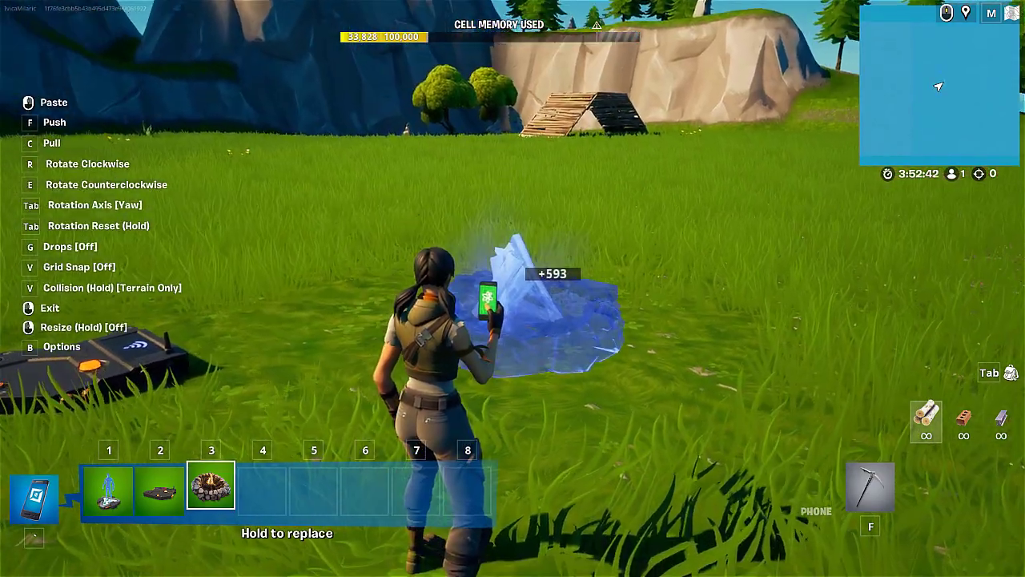
Step: Place a campfire on the grass beside the trigger and put the building phone away
left_click(513, 288)
key("a")
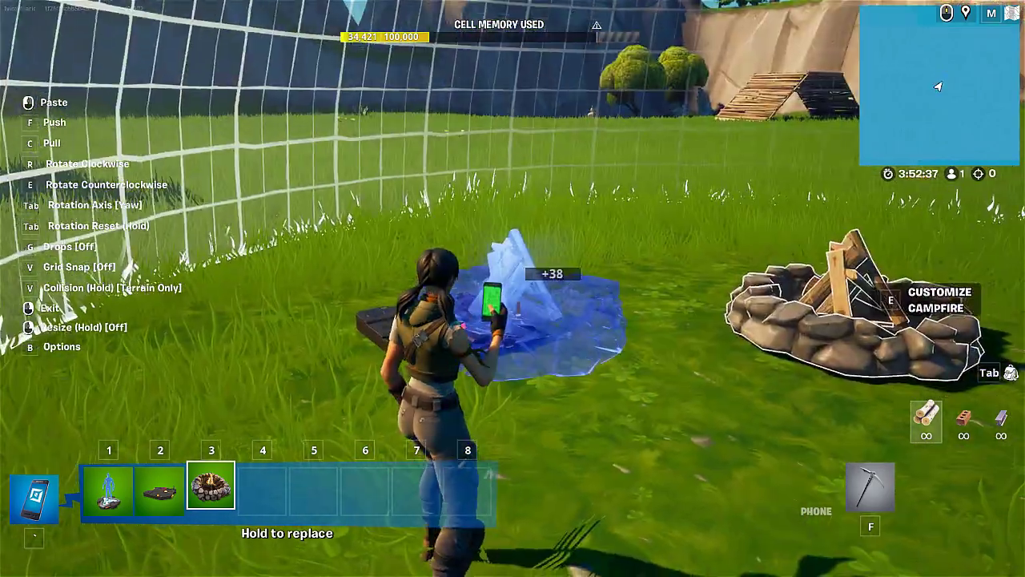
key("f")
key("d")
key("a")
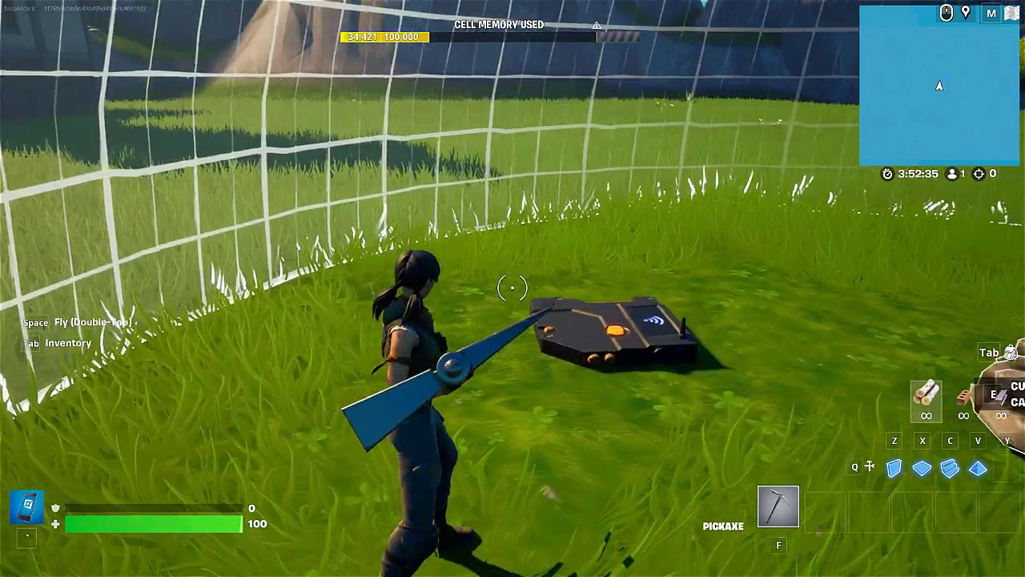
Step: Open the trigger's customization and review its basic, full and modified options, functions and events
key("w")
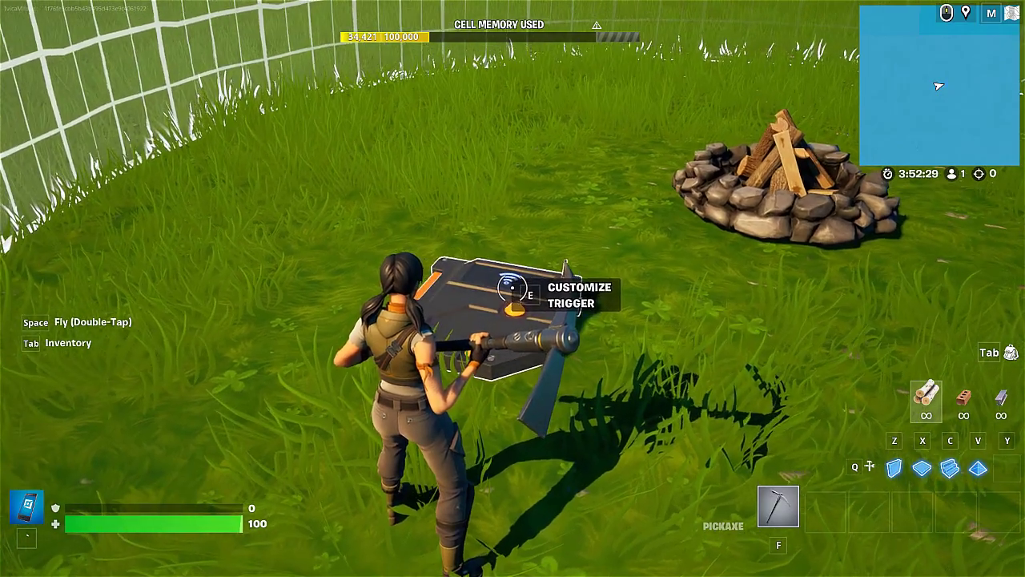
key("e")
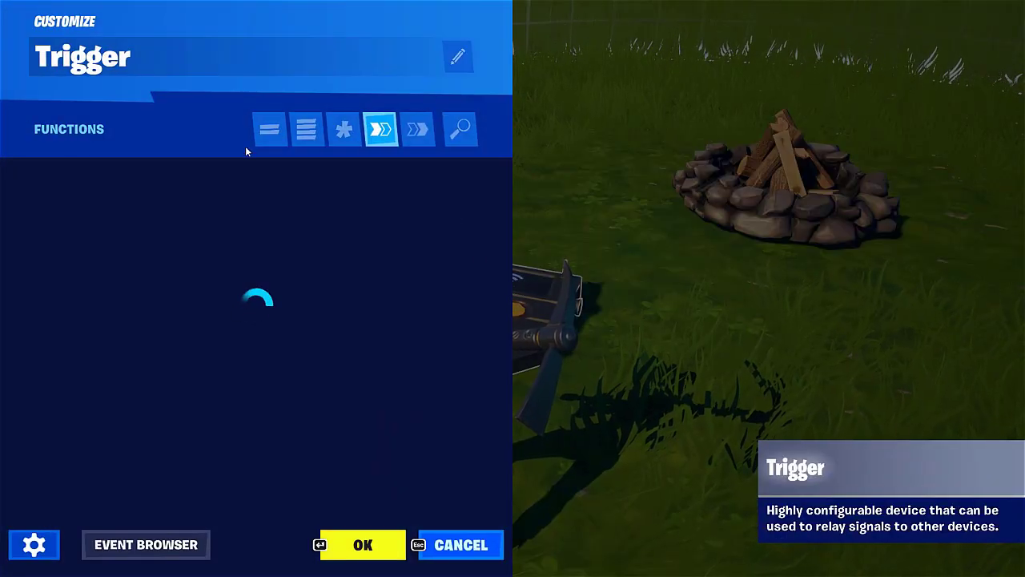
left_click(269, 129)
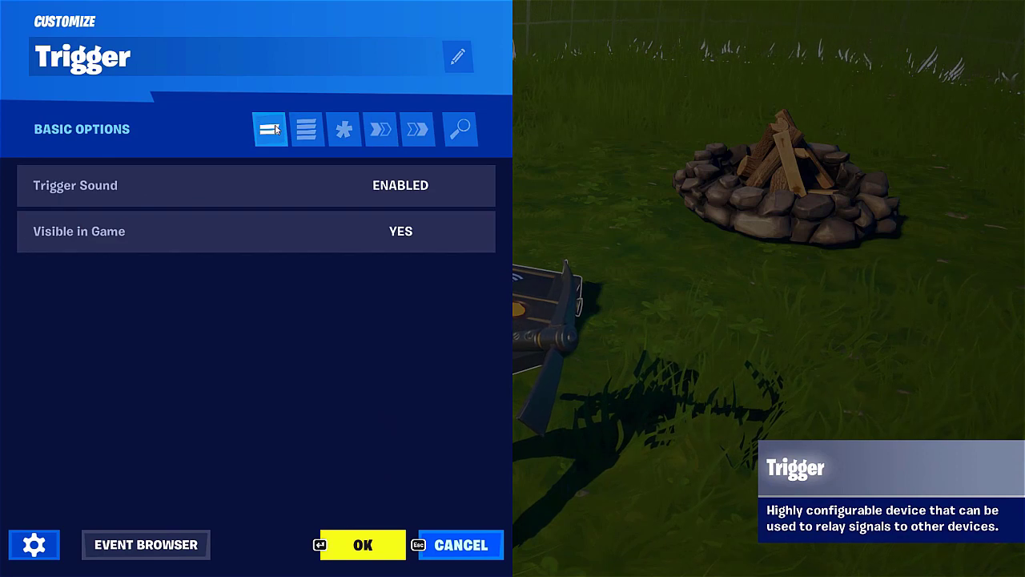
left_click(313, 131)
left_click(344, 130)
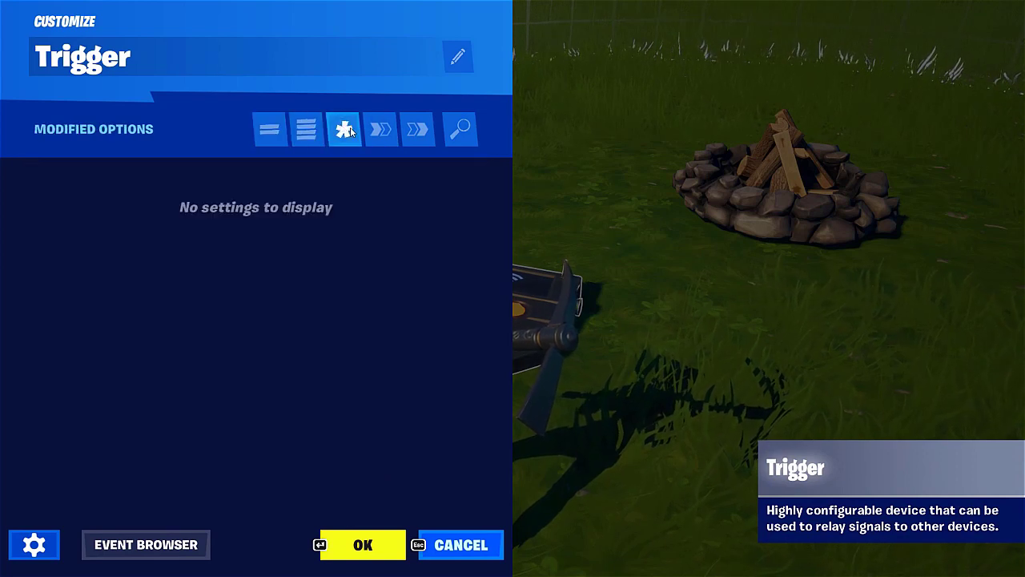
left_click(391, 133)
left_click(418, 131)
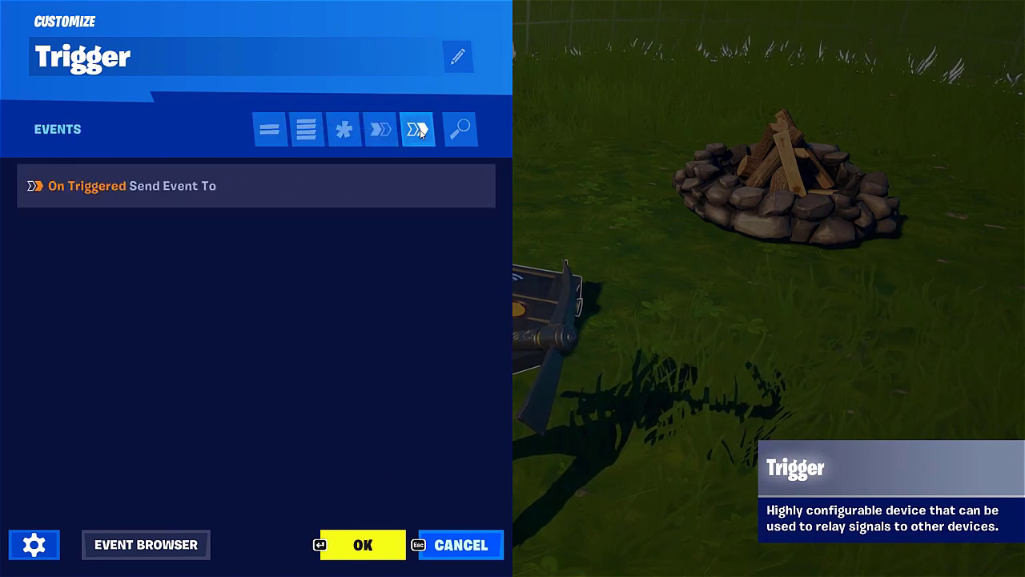
left_click(385, 131)
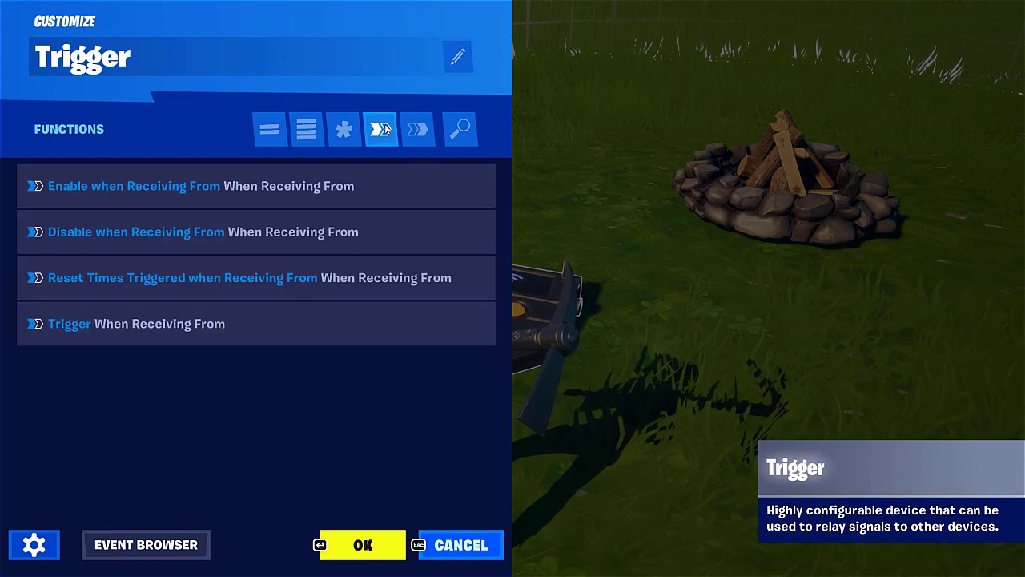
Step: Bind the trigger's On Triggered event to the Campfire device's Light function and save the settings
left_click(409, 131)
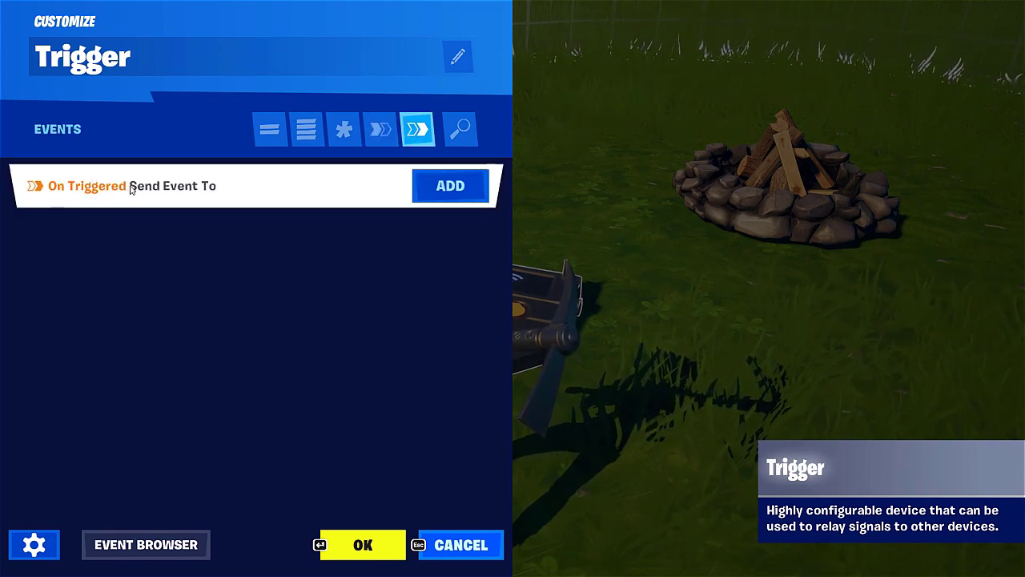
left_click(454, 189)
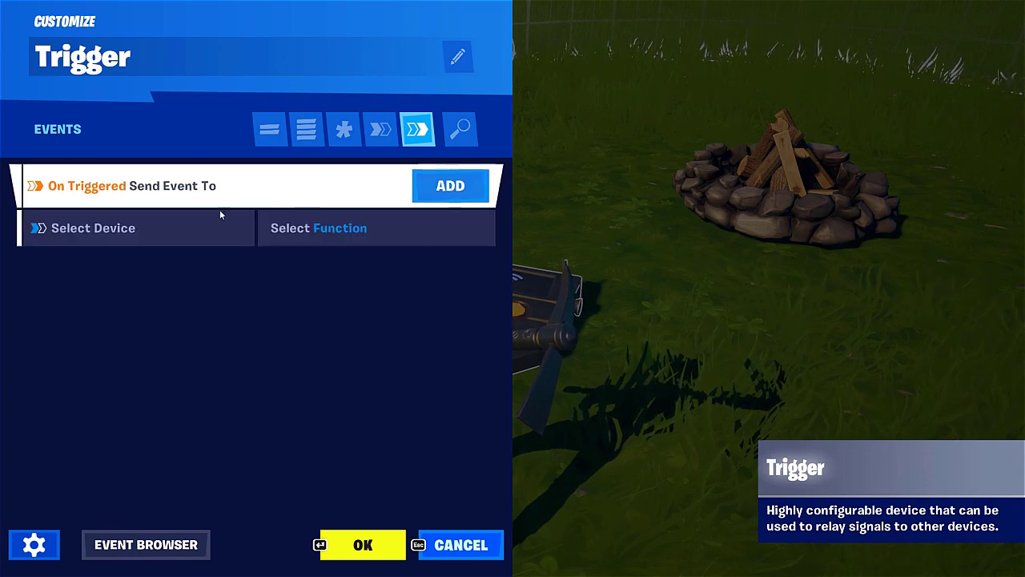
left_click(113, 230)
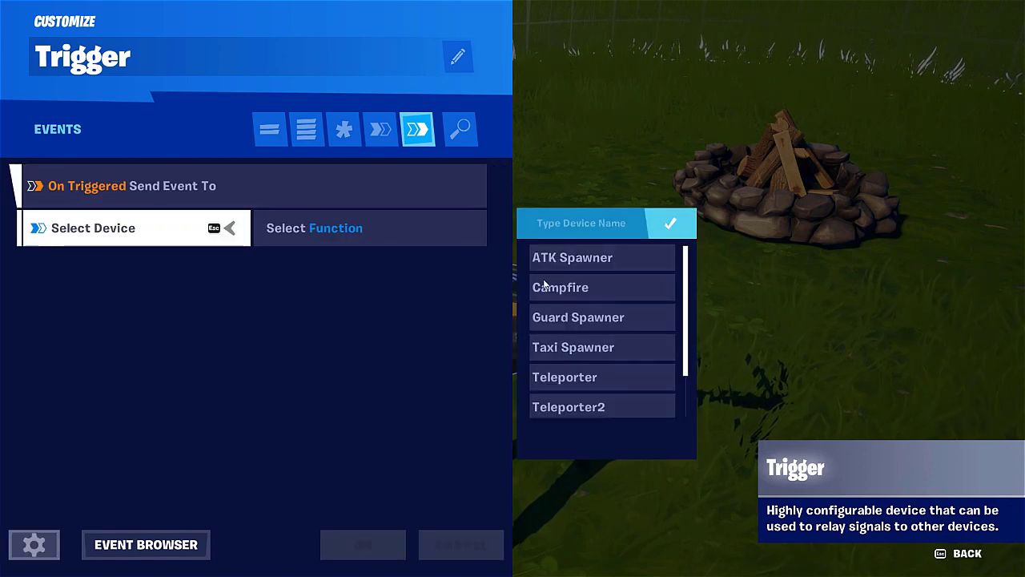
scroll(629, 288, "down", 2)
scroll(630, 282, "up", 2)
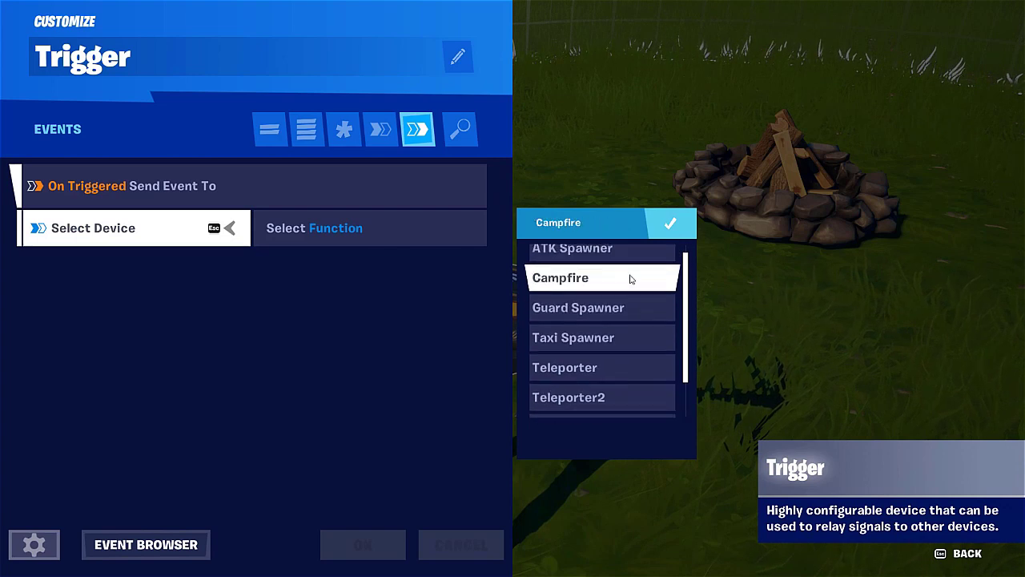
left_click(609, 290)
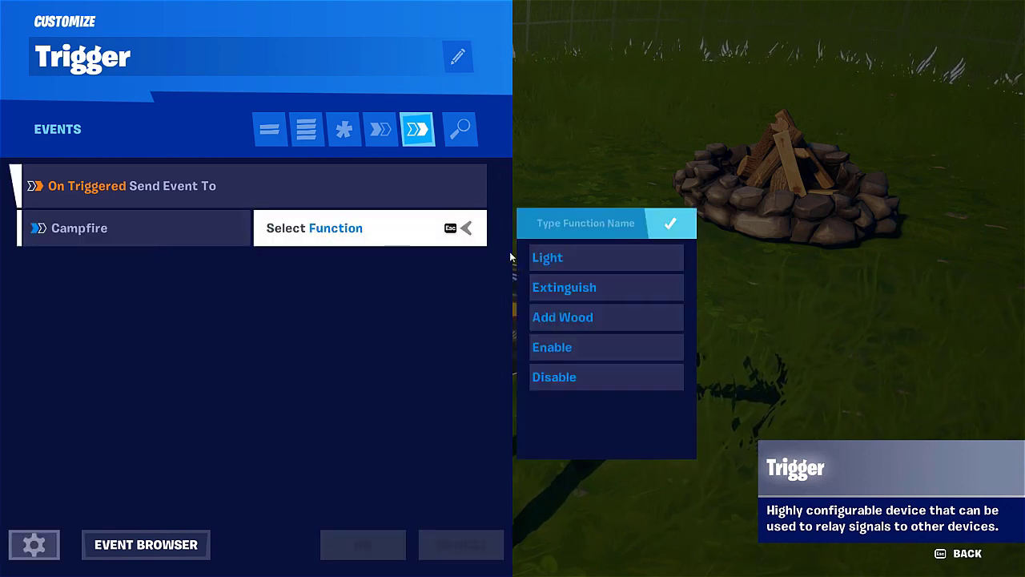
left_click(571, 260)
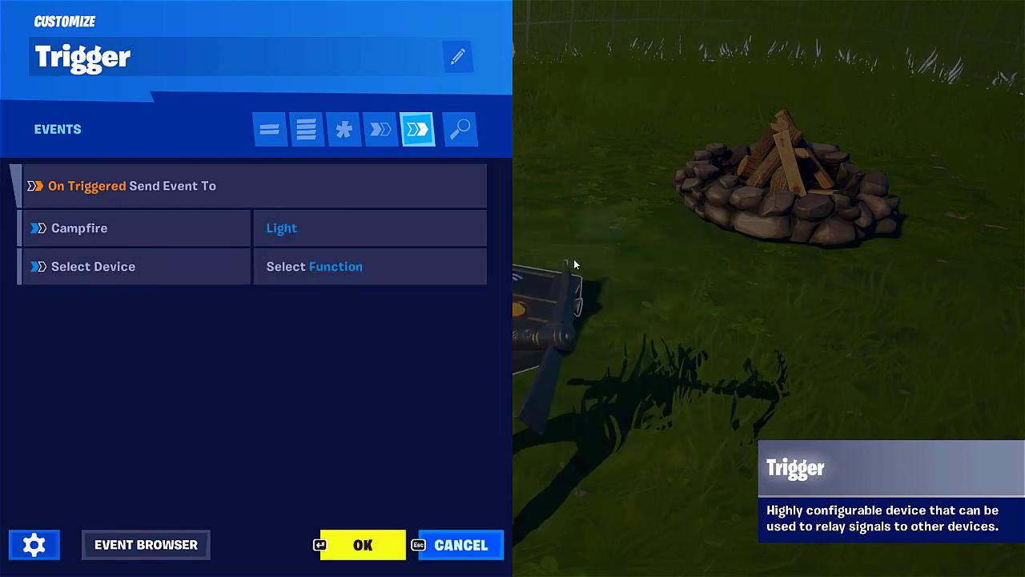
left_click(362, 545)
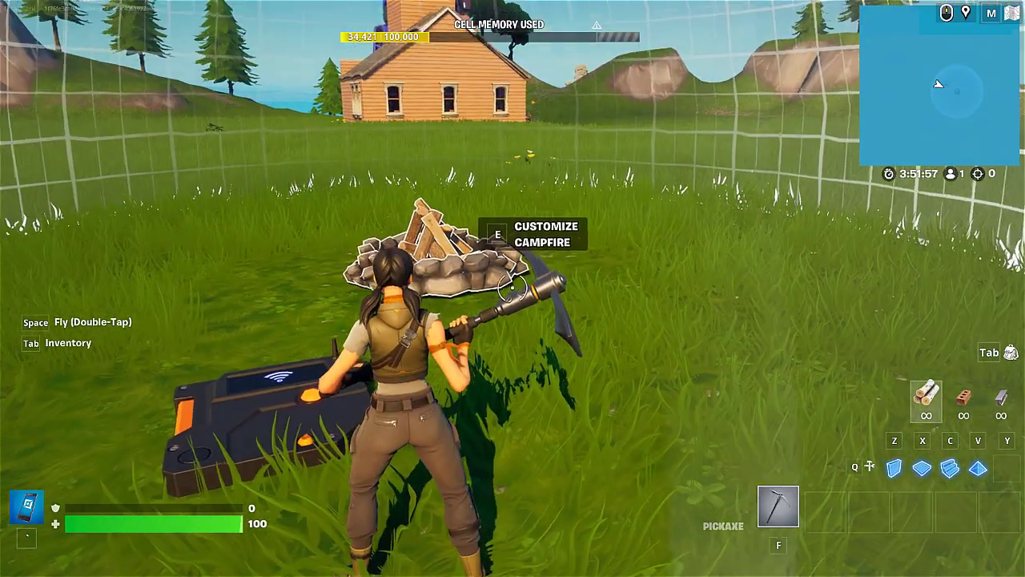
Step: Examine the campfire's functions for the link between Light and the trigger's On Triggered event
key("w")
key("w")
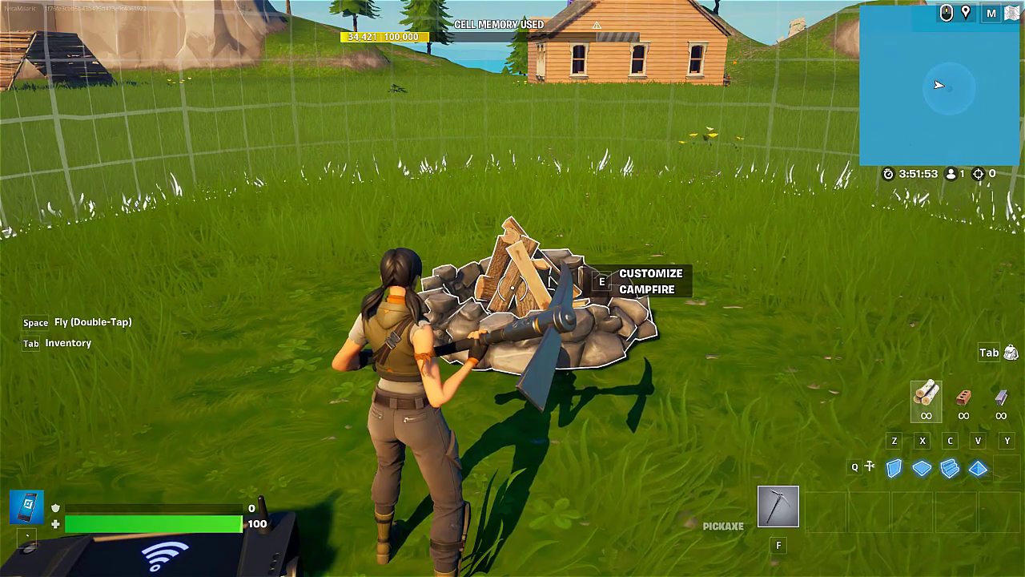
key("e")
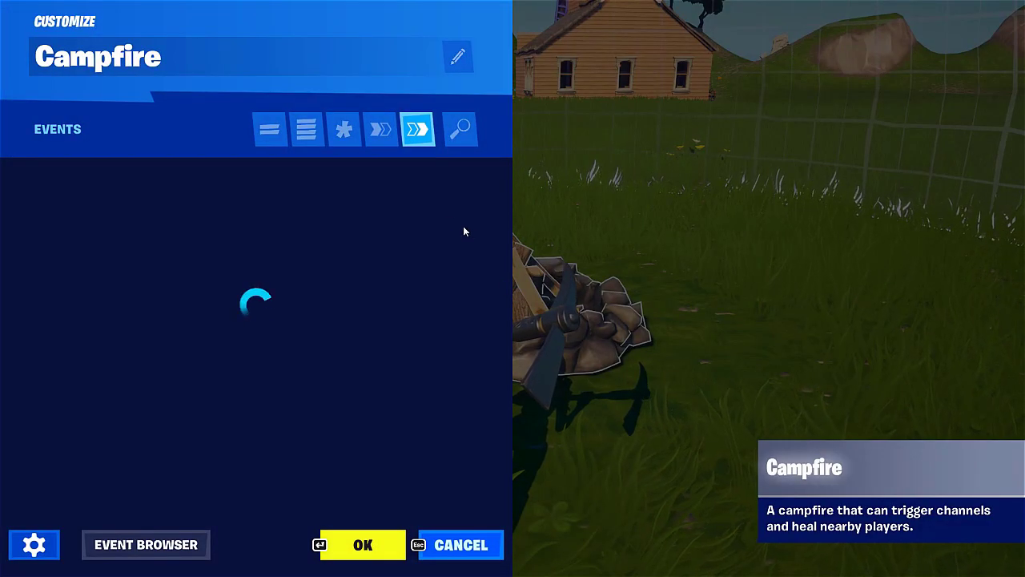
left_click(371, 129)
mouse_move(44, 188)
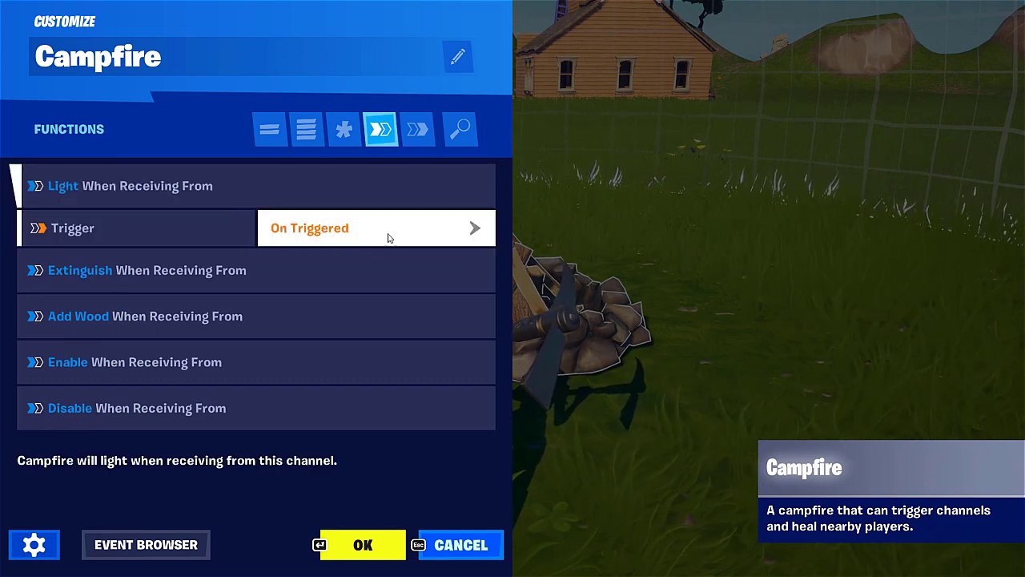
left_click(362, 544)
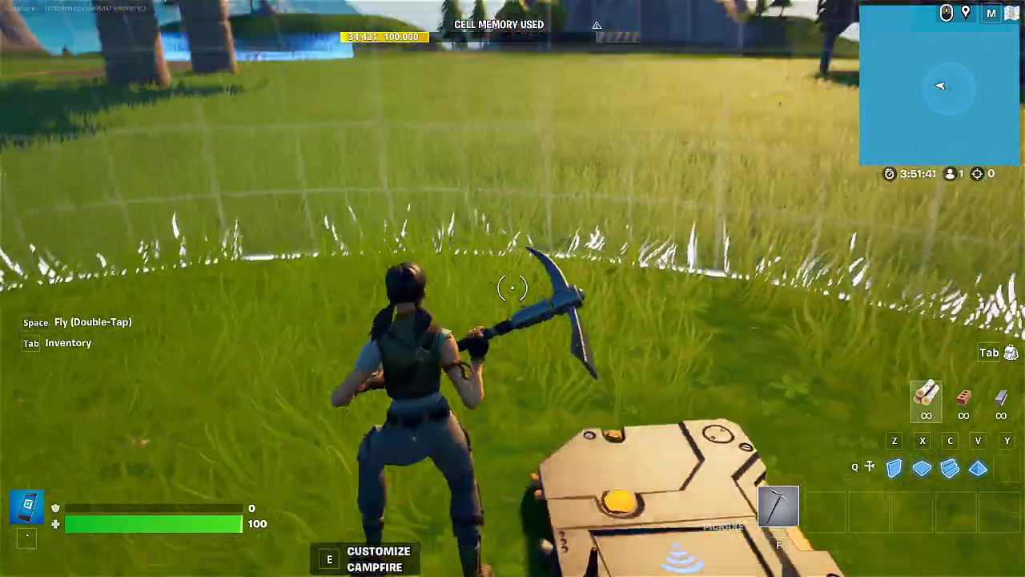
Step: Place a player spawner on the grass outside the campfire's dome and put the phone away
key("w")
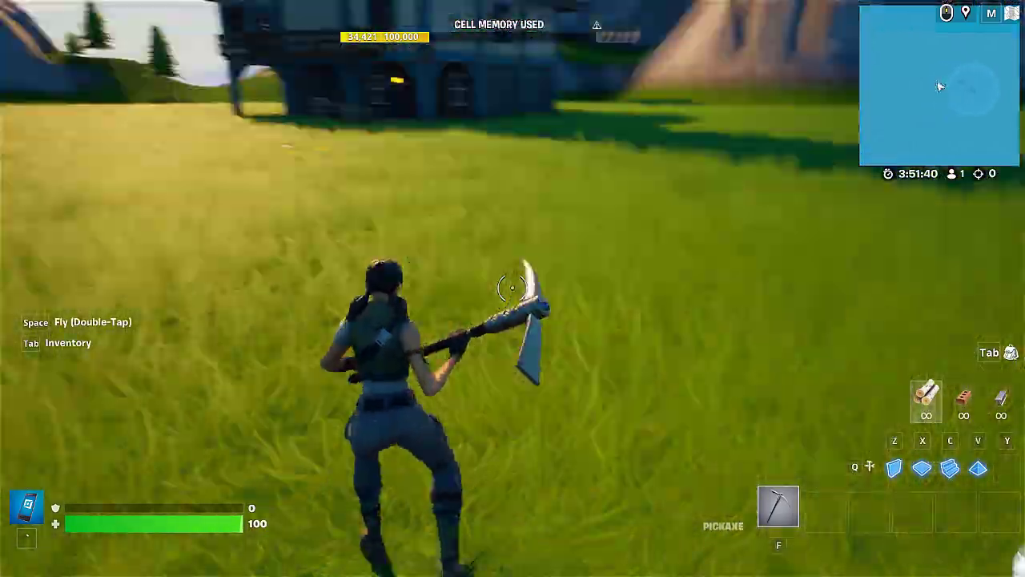
key("w")
key("grave")
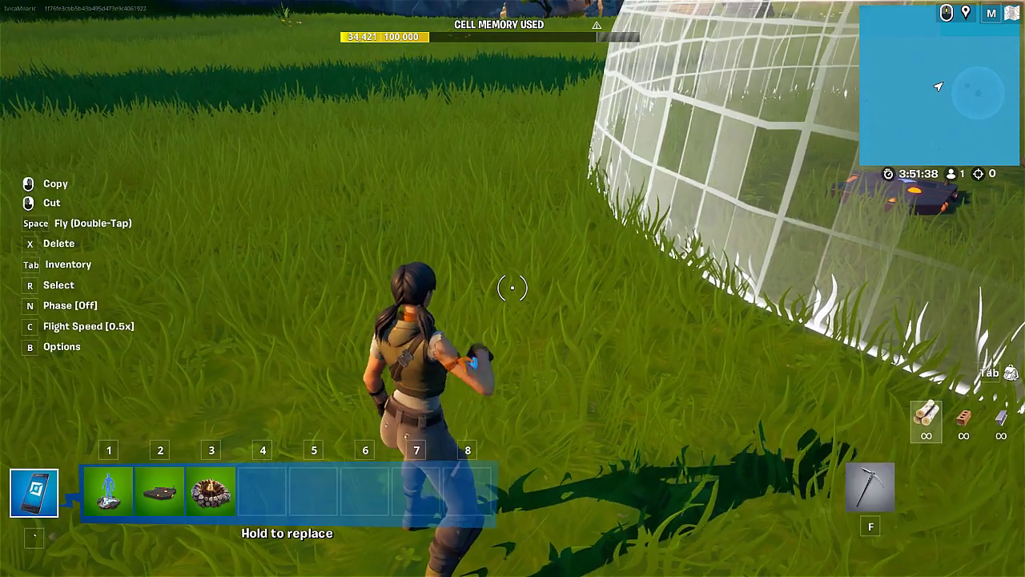
key("3")
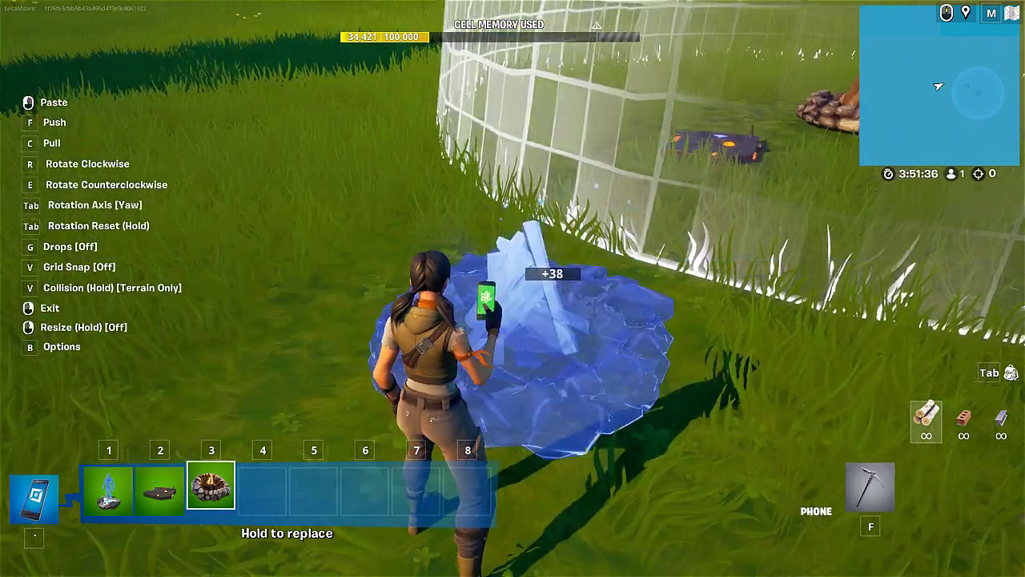
key("1")
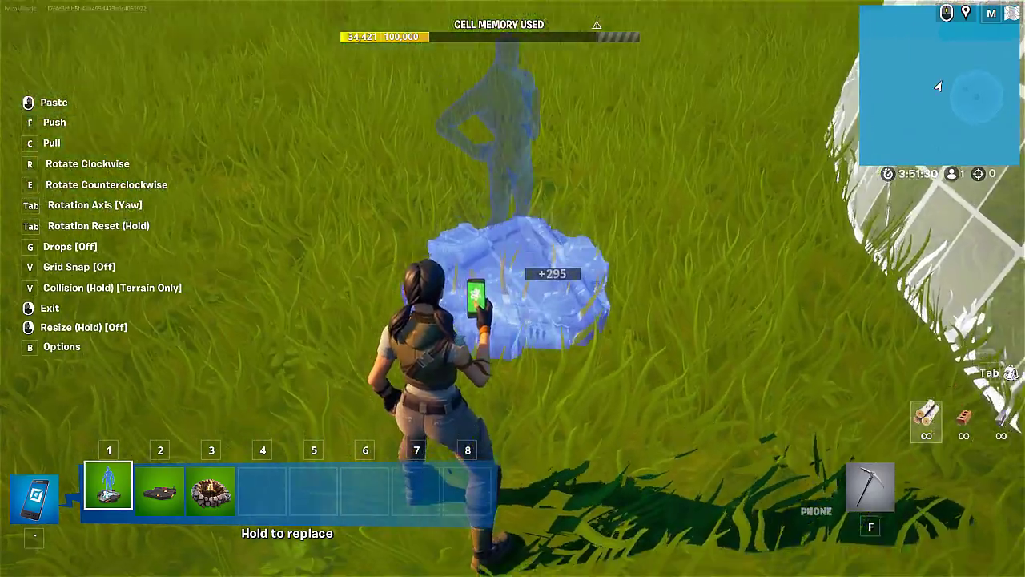
left_click(512, 288)
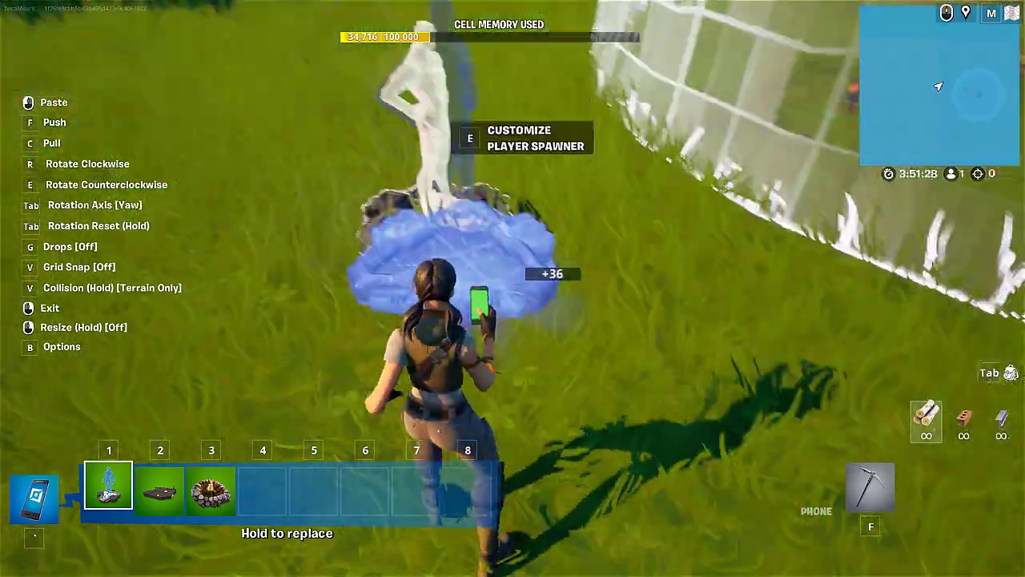
key("grave")
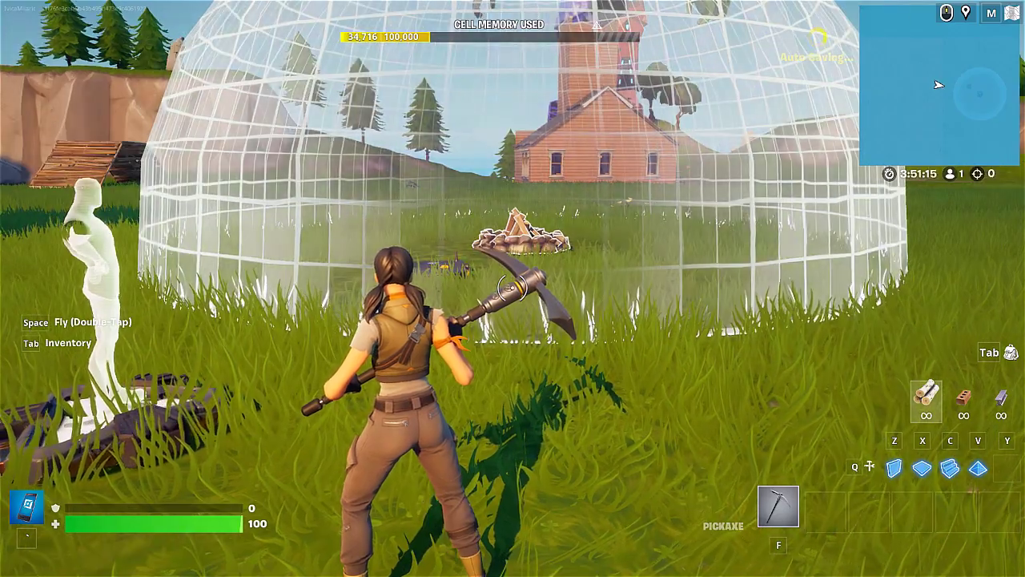
key("Tab")
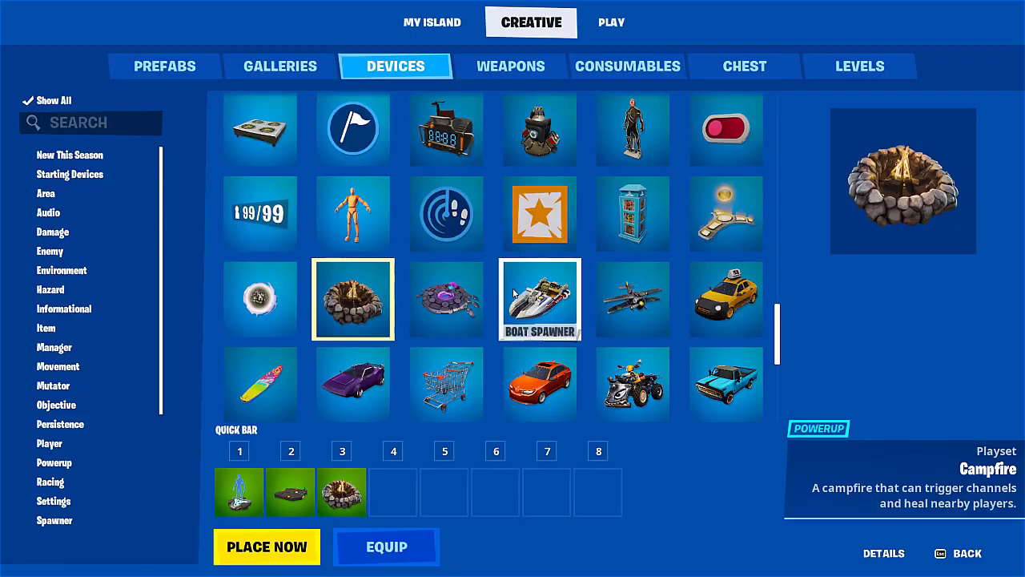
left_click(611, 22)
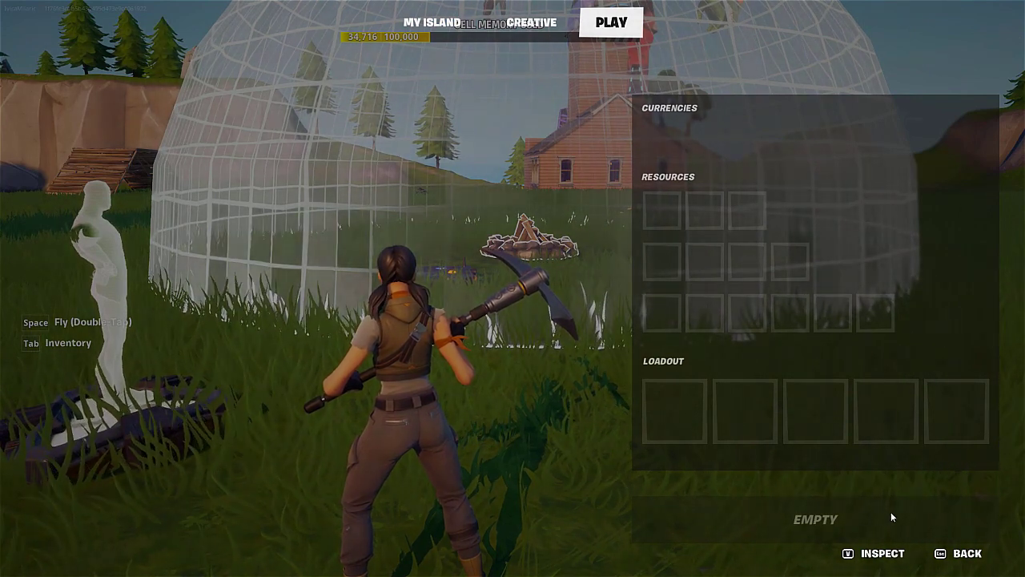
left_click(965, 552)
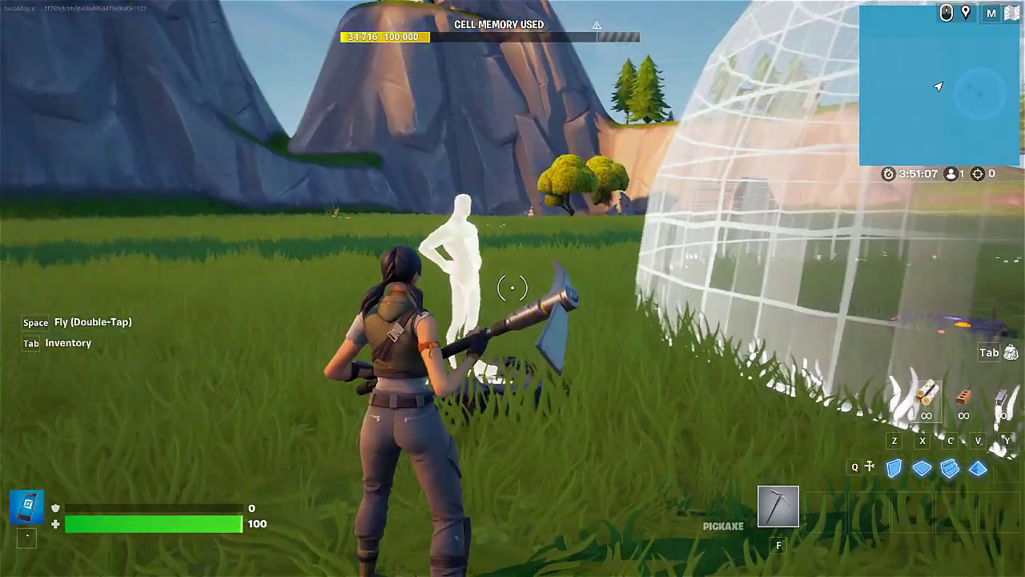
Step: Start the game and run from the player spawner across the trigger to the campfire
key("Escape")
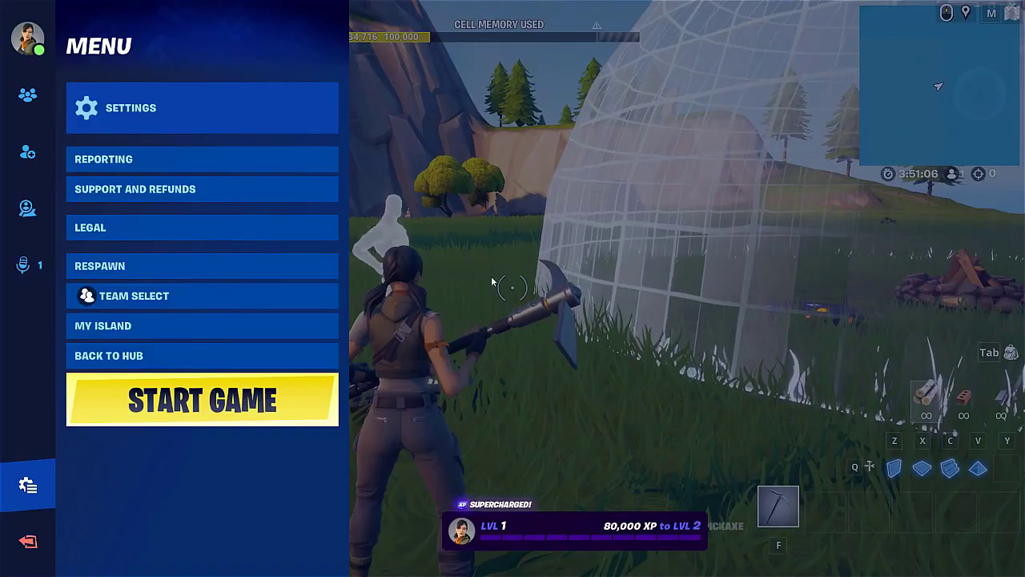
left_click(245, 407)
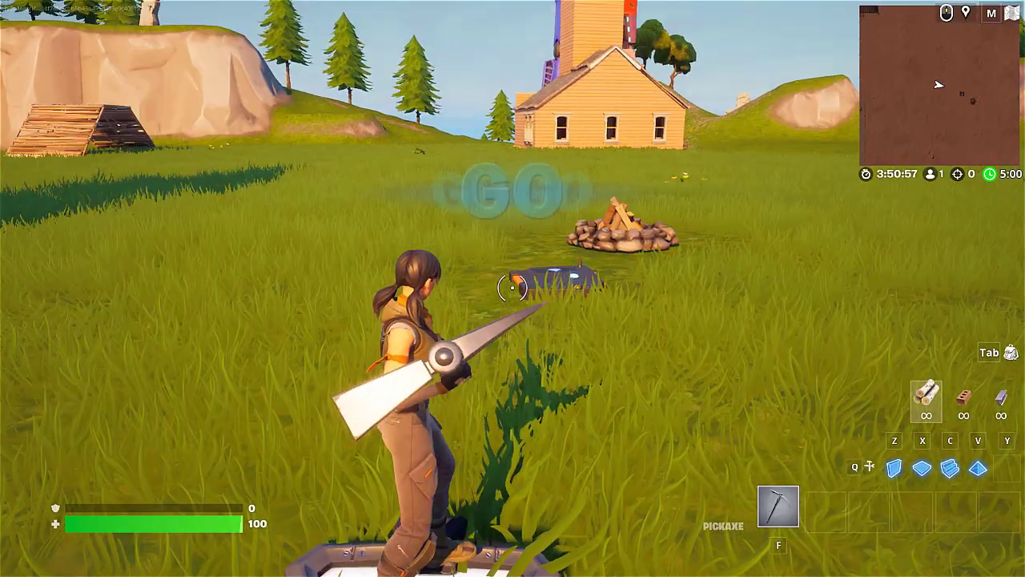
key("w")
key("w")
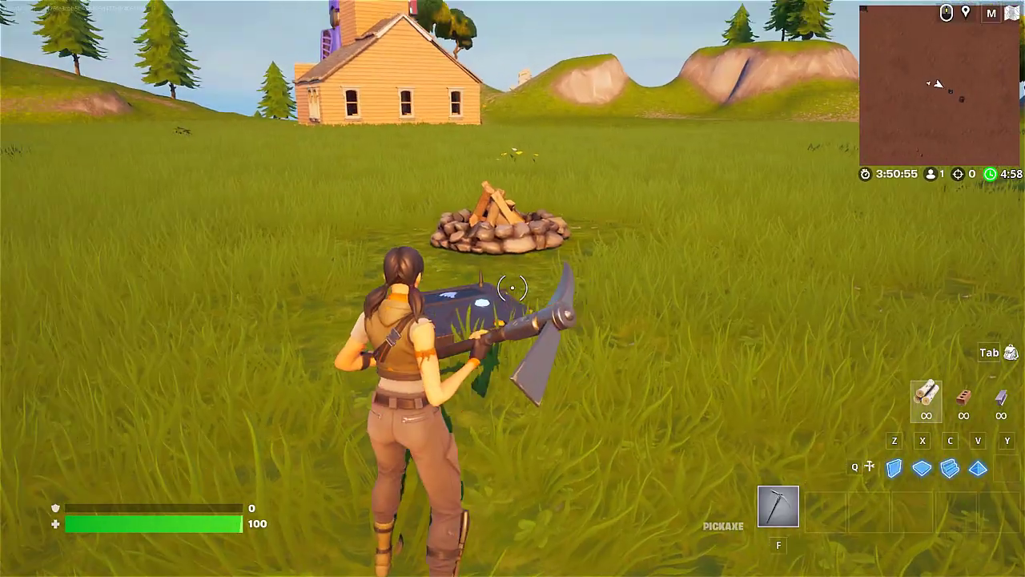
key("w")
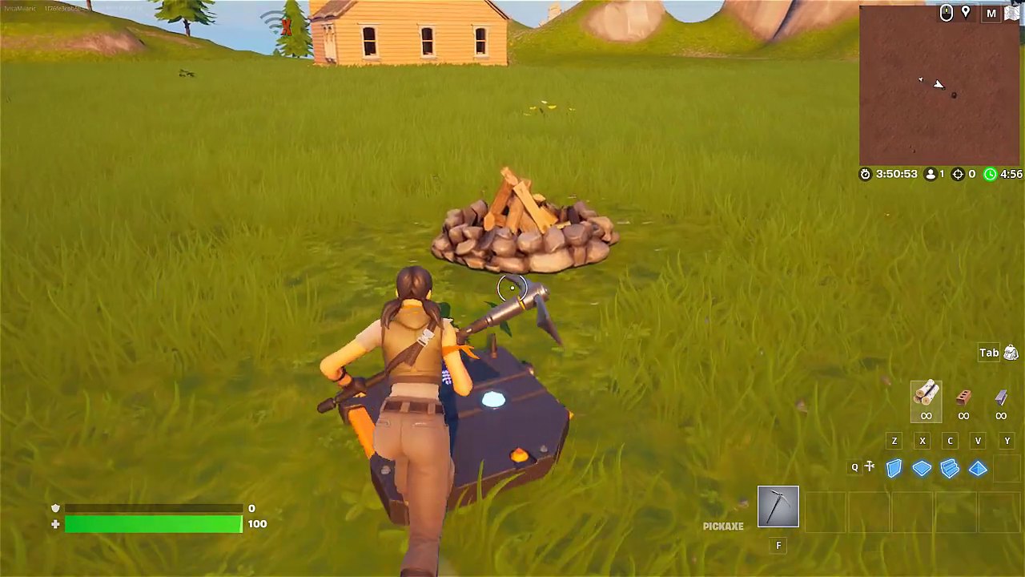
key("w")
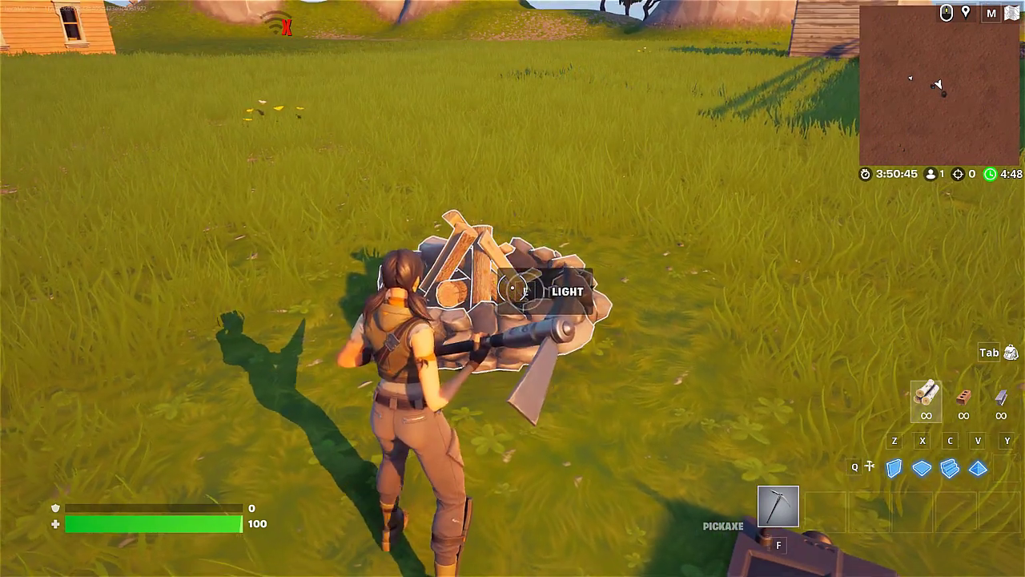
Step: Test lighting the campfire in game, using its Light interaction and stepping back onto the trigger
key("e")
key("s")
key("w")
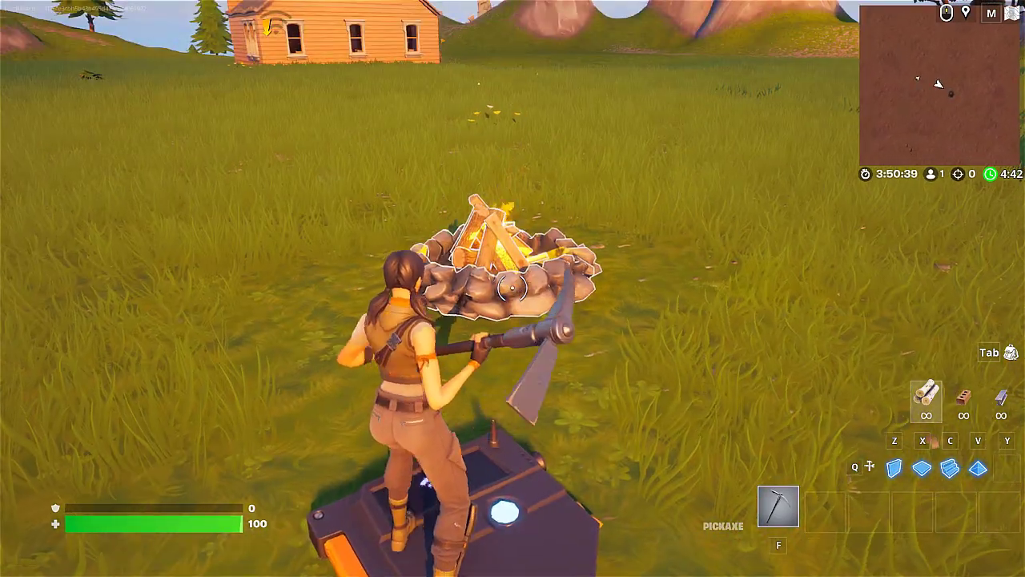
Step: Walk around the campfire and look back at it together with the trigger
key("w")
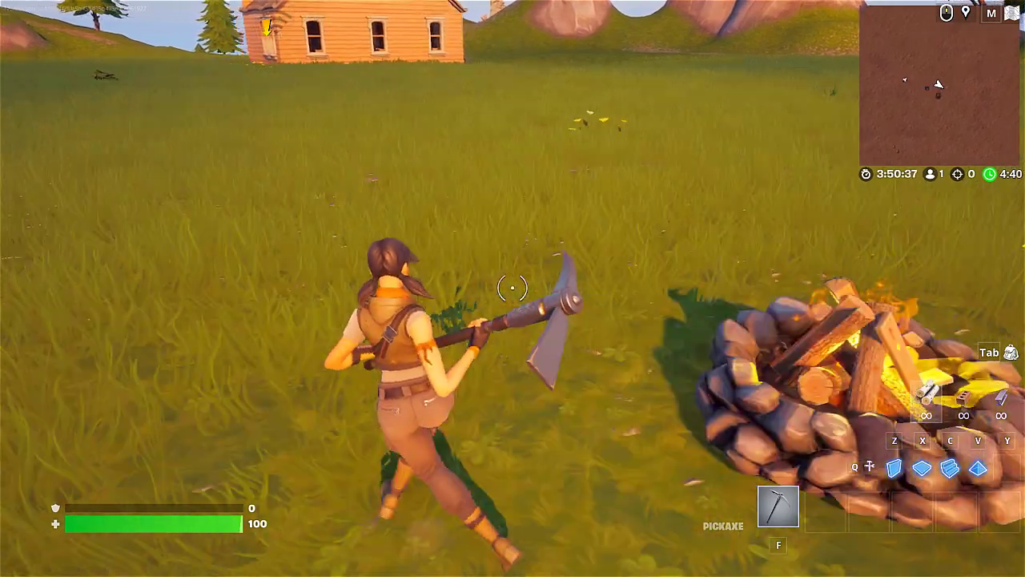
key("s")
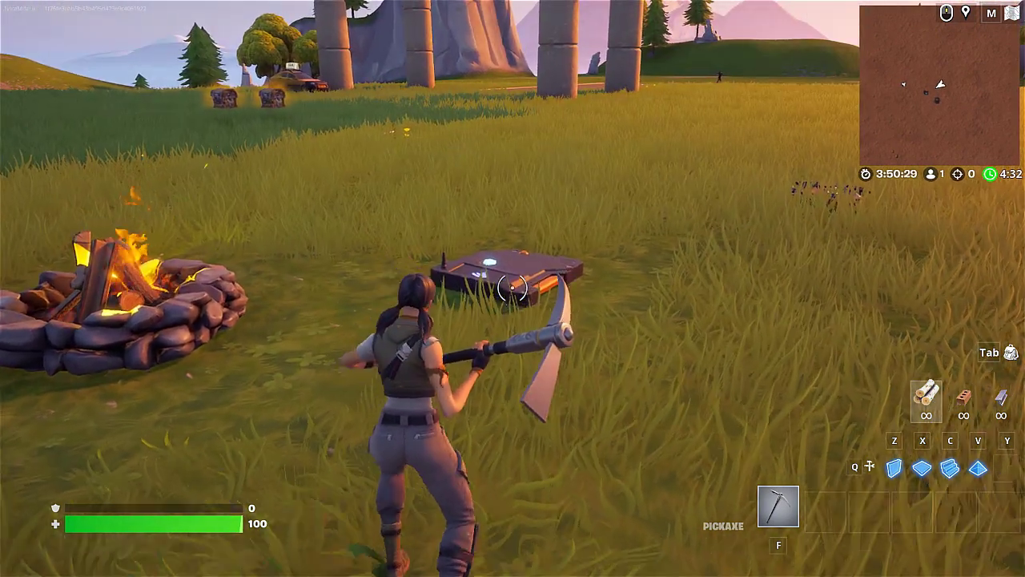
key("w")
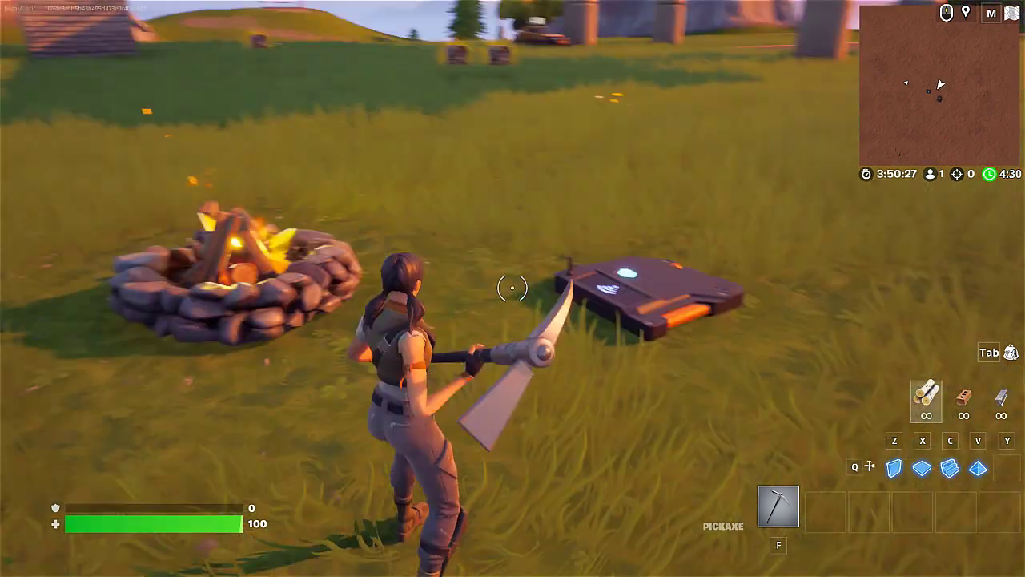